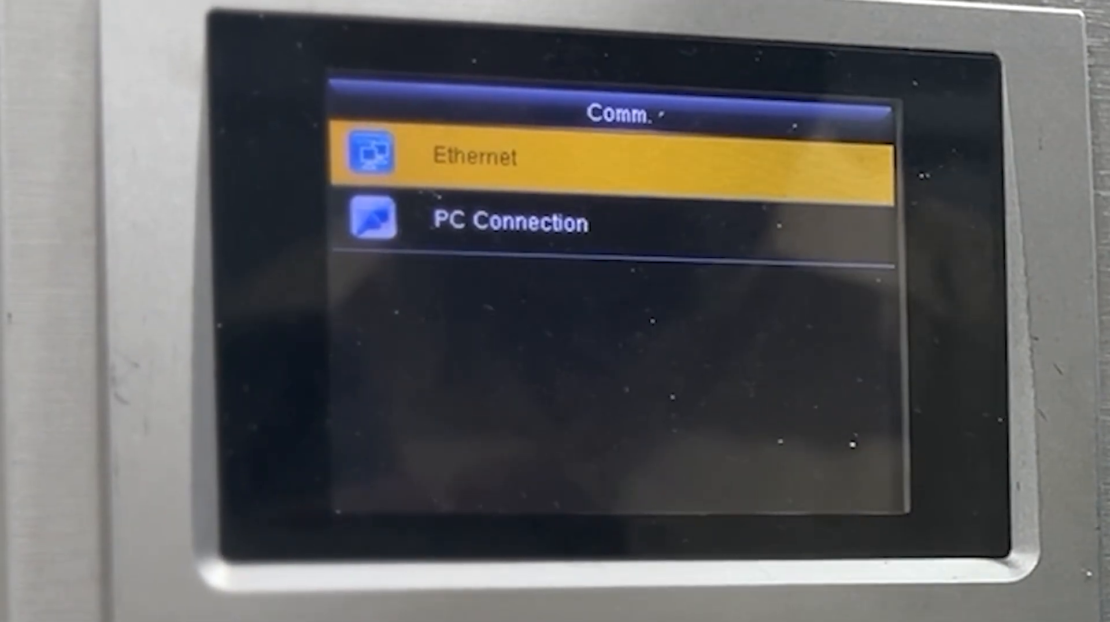
pyautogui.press('Return')
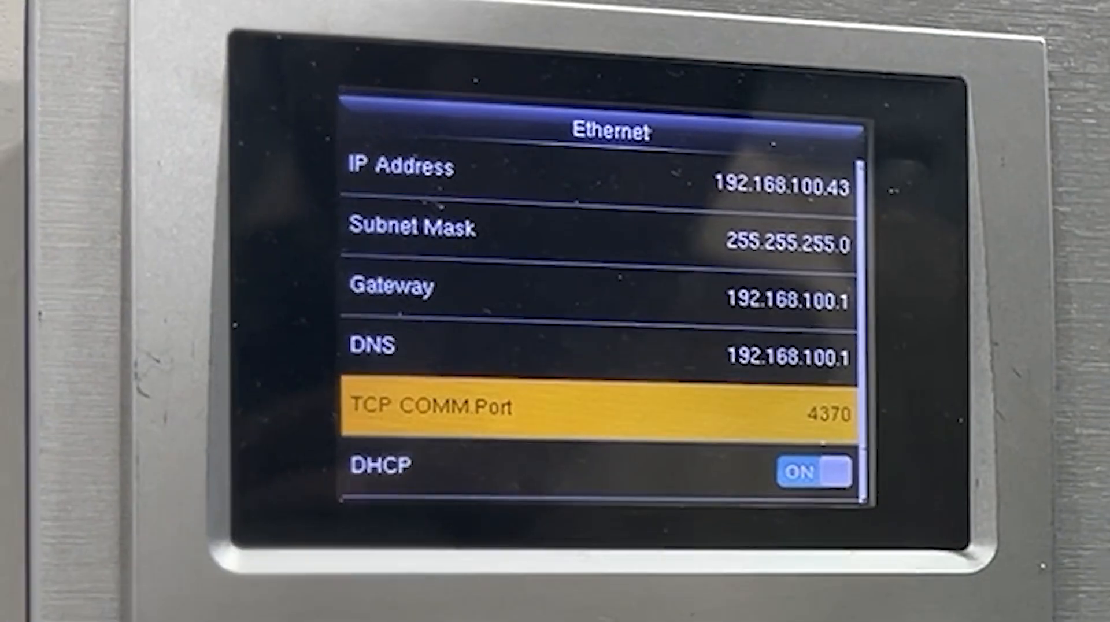
pyautogui.press('Down')
pyautogui.press('Return')
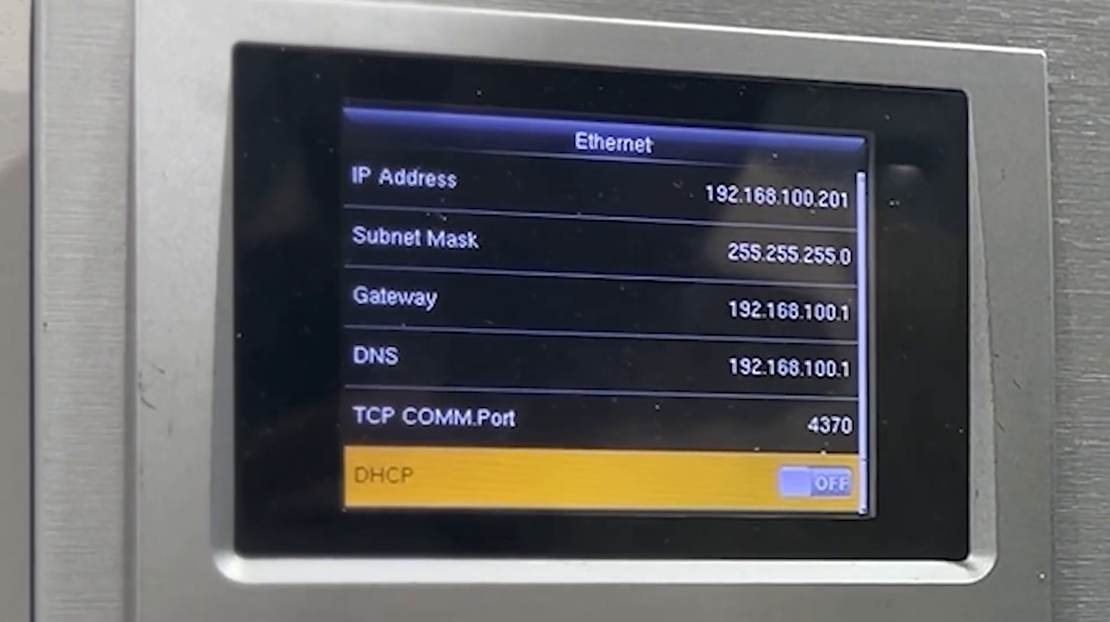
pyautogui.press('Up')
pyautogui.press('Up')
pyautogui.press('Up')
pyautogui.press('Up')
pyautogui.press('Up')
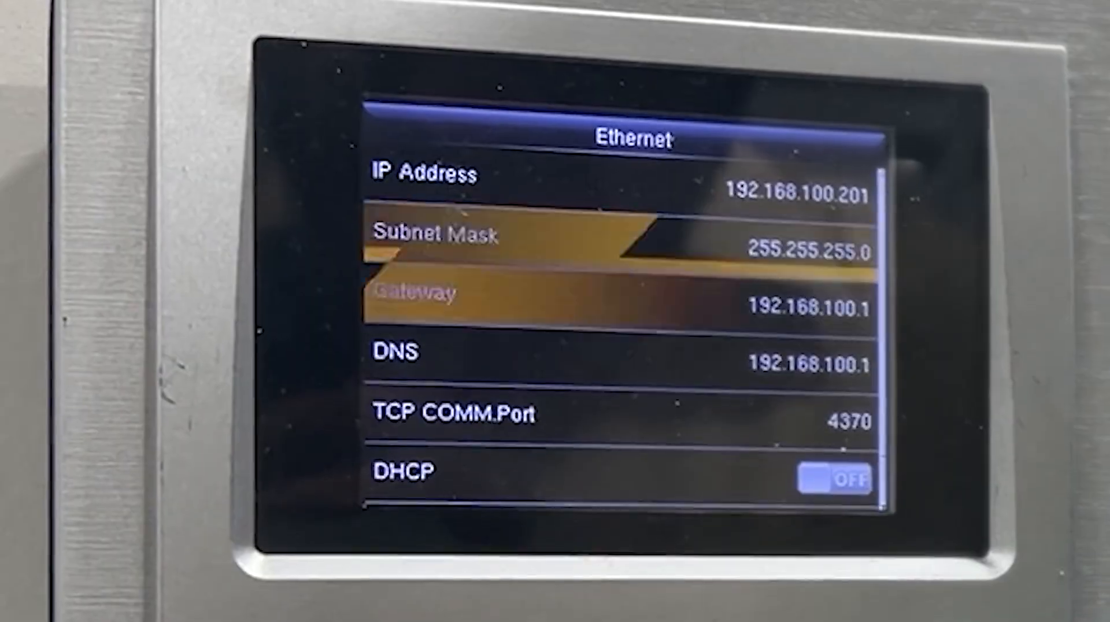
pyautogui.press('Return')
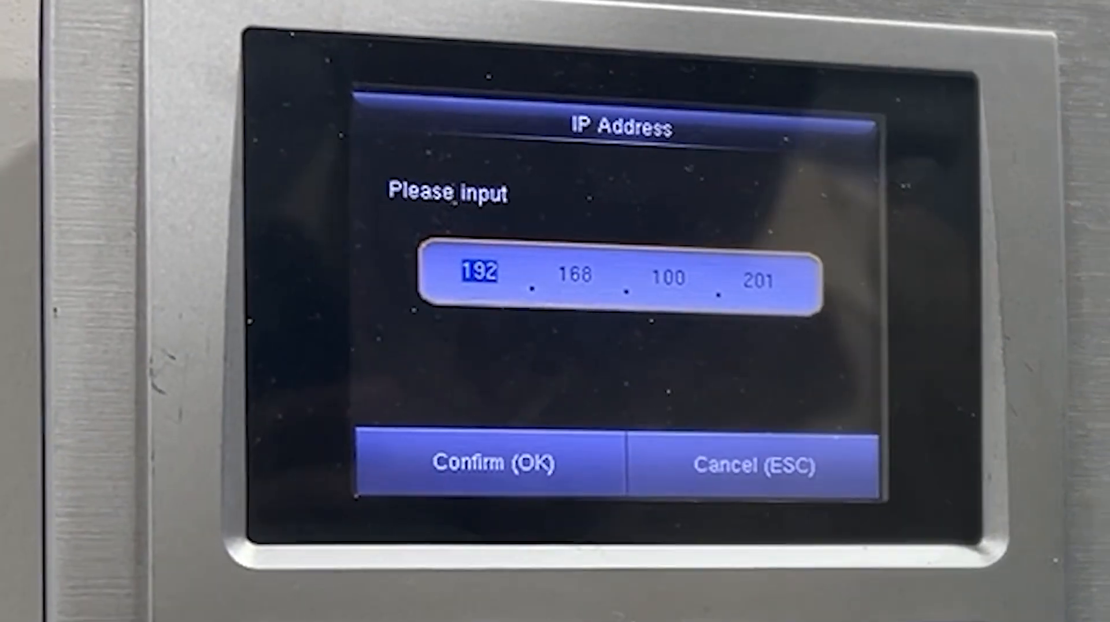
pyautogui.press('Return')
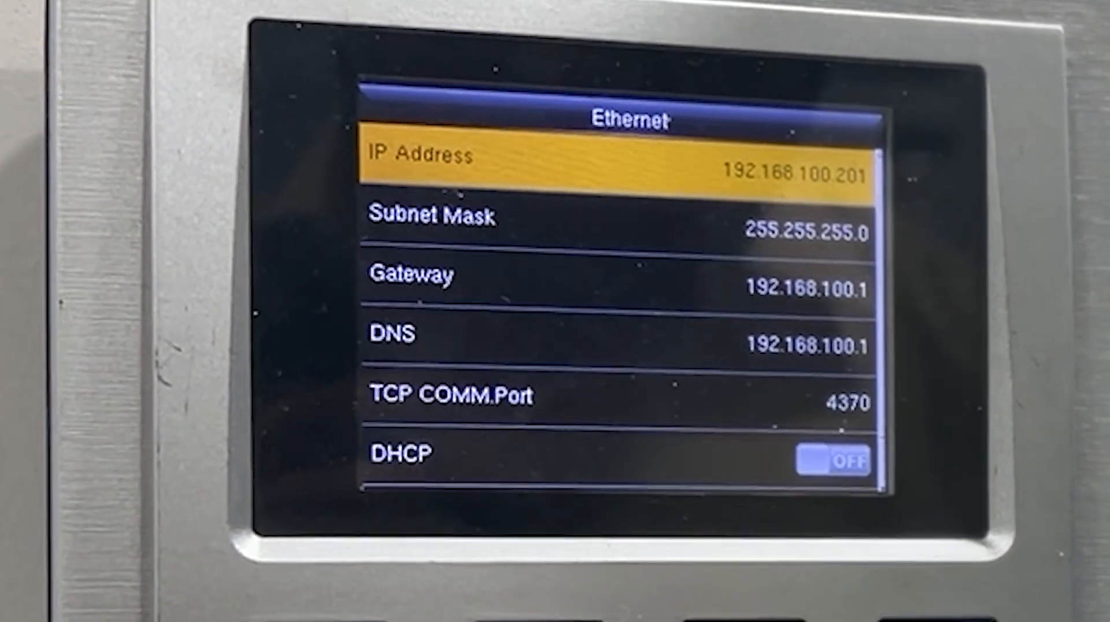
pyautogui.press('Down')
pyautogui.press('Down')
pyautogui.press('Down')
pyautogui.press('Down')
pyautogui.press('Down')
pyautogui.press('Escape')
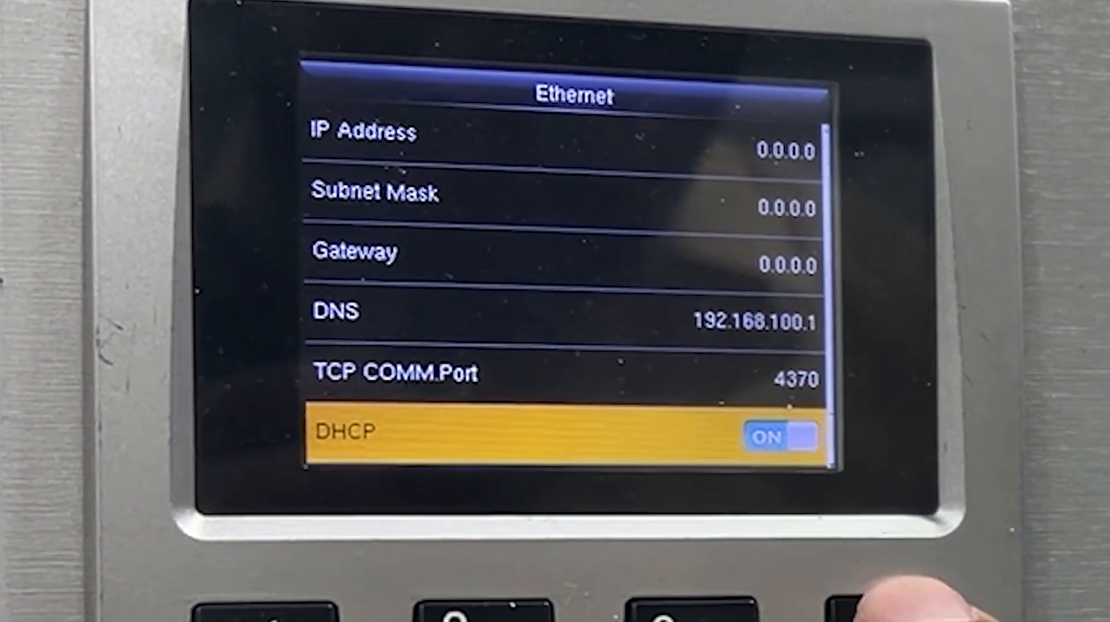
pyautogui.press('Escape')
pyautogui.press('Return')
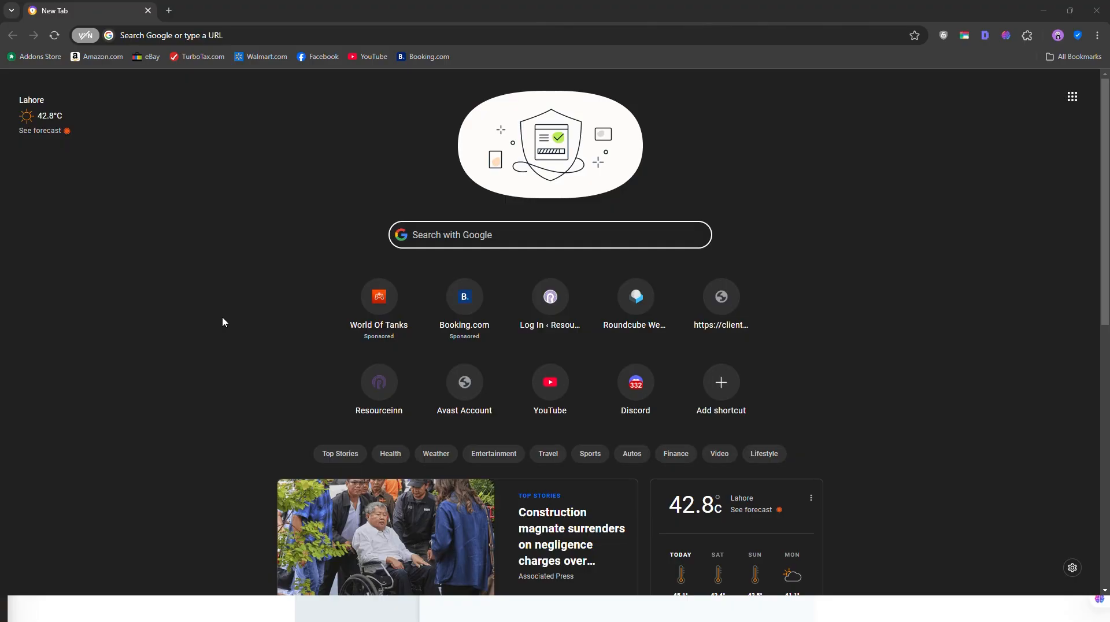
# Step: Open the router's administration page at 192.168.100.1 in the browser
pyautogui.click(211, 35)
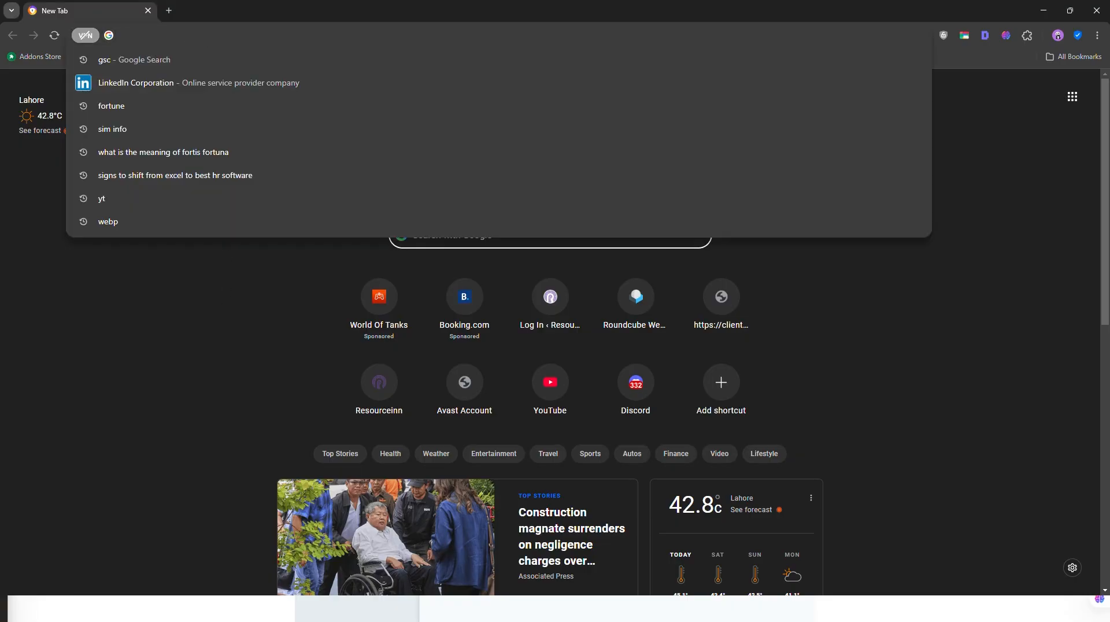
pyautogui.write('192.')
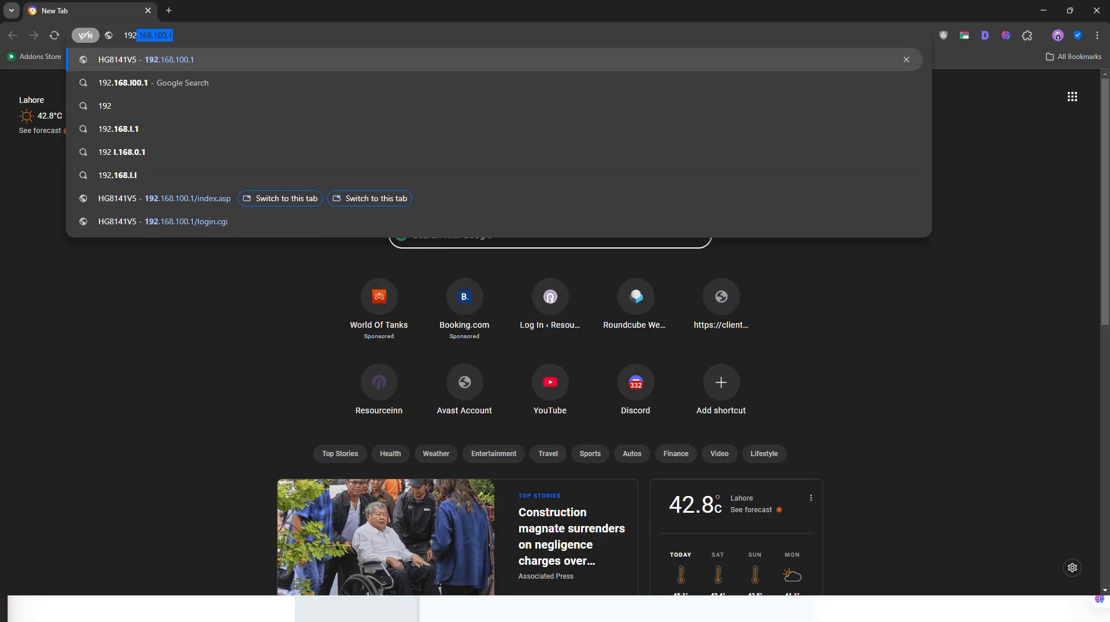
pyautogui.write('168.100')
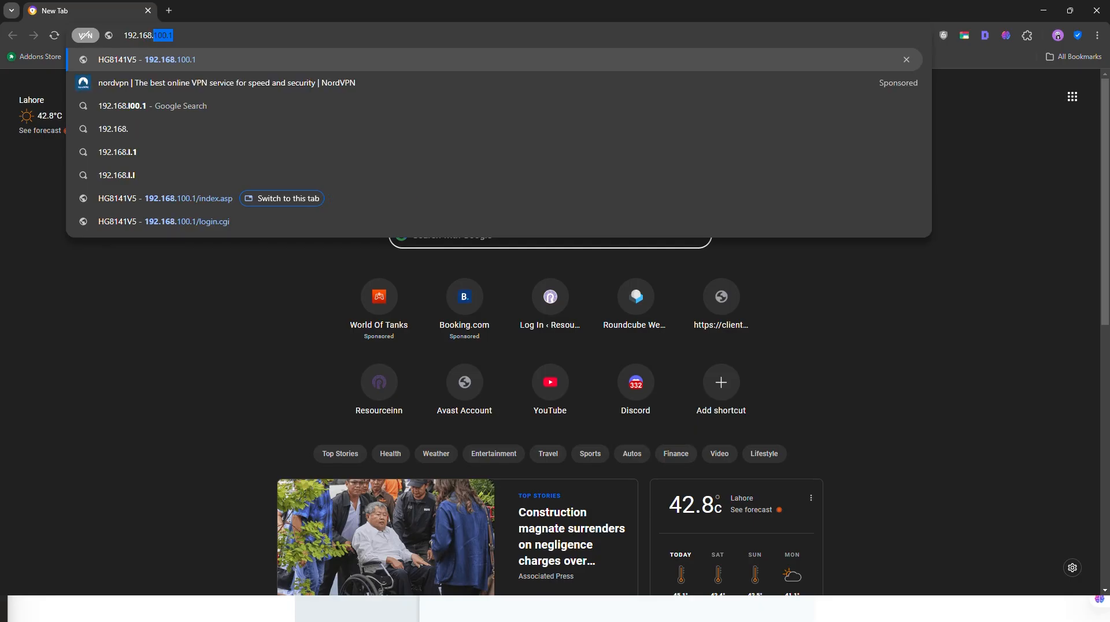
pyautogui.write('.1')
pyautogui.press('Return')
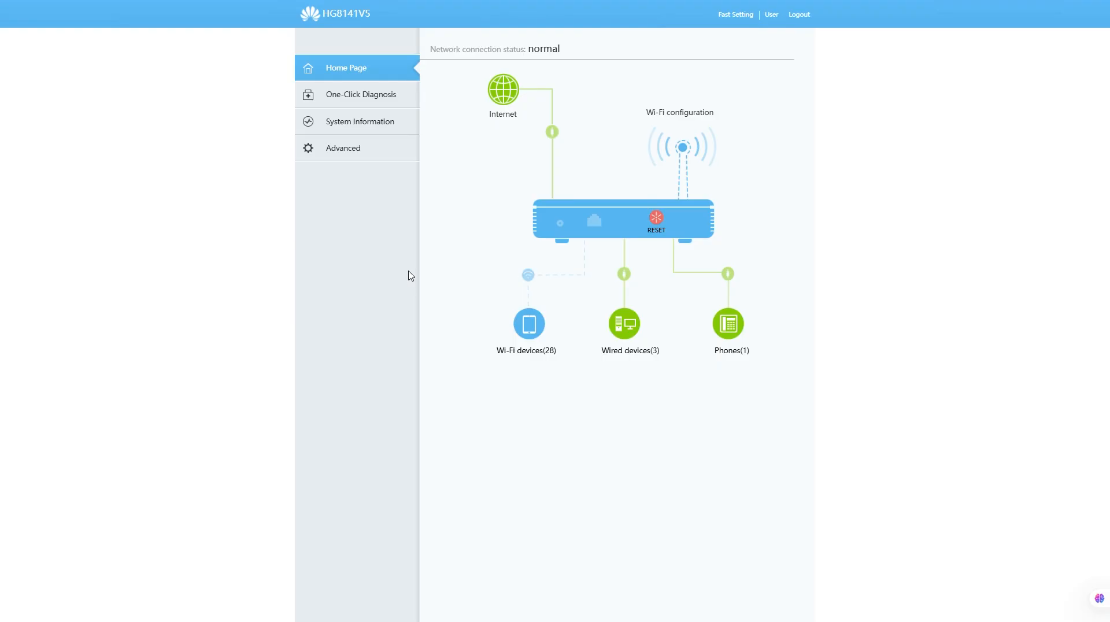
# Step: Go to the advanced IPv4 port mapping forward rules and start a new mapping
pyautogui.click(384, 149)
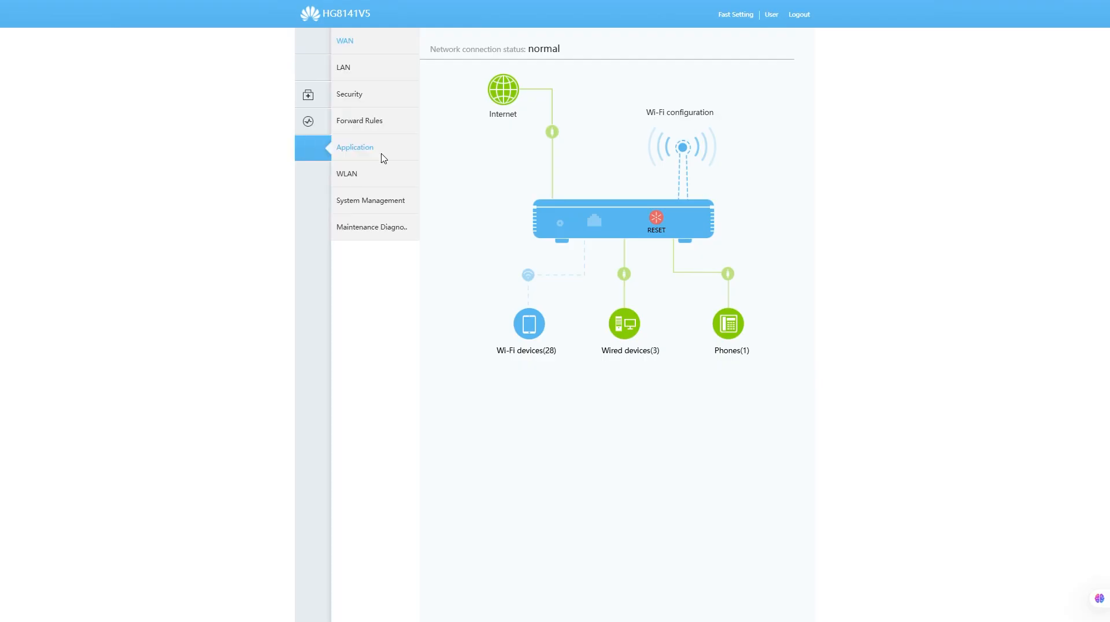
pyautogui.click(403, 121)
pyautogui.click(394, 179)
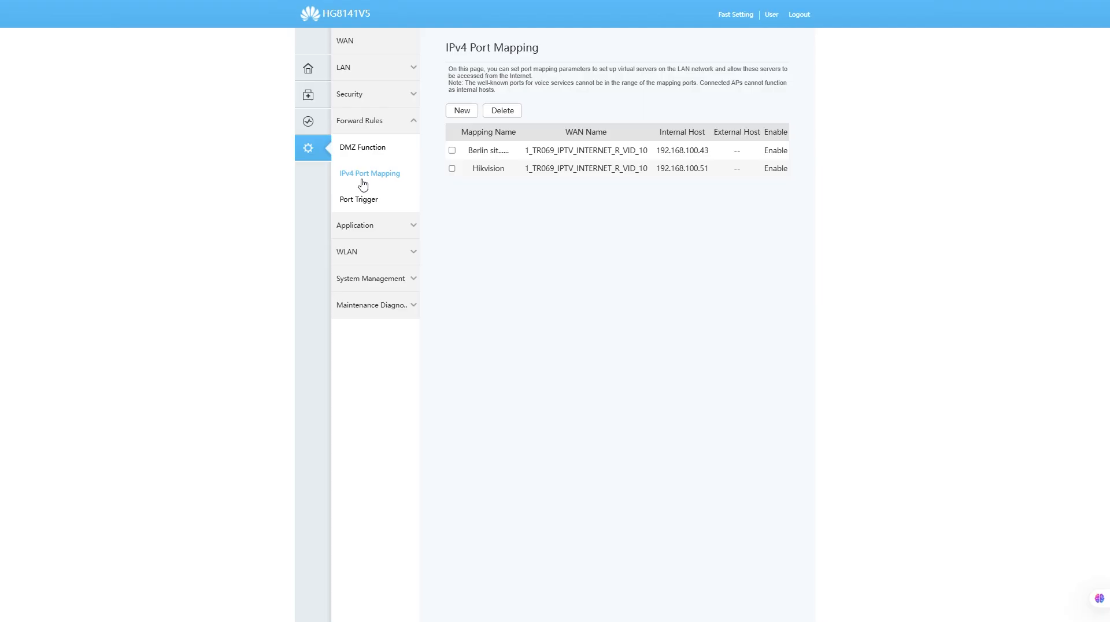
pyautogui.click(465, 111)
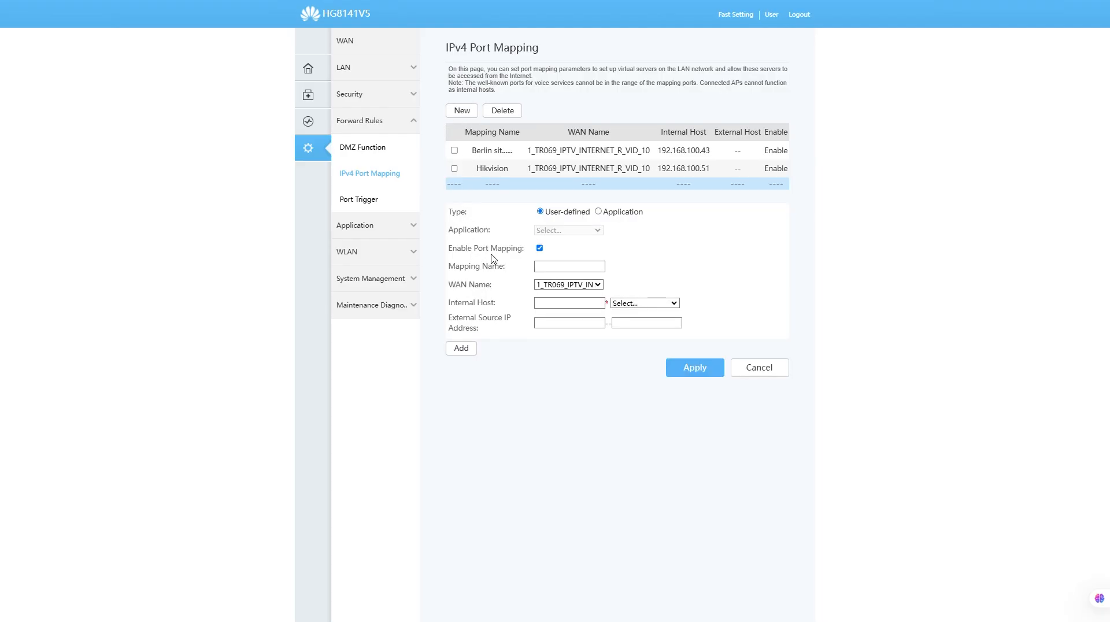
# Step: Name the mapping "Attendance site 1" and set its internal host to 192.168.100.43
pyautogui.click(552, 266)
pyautogui.write('A')
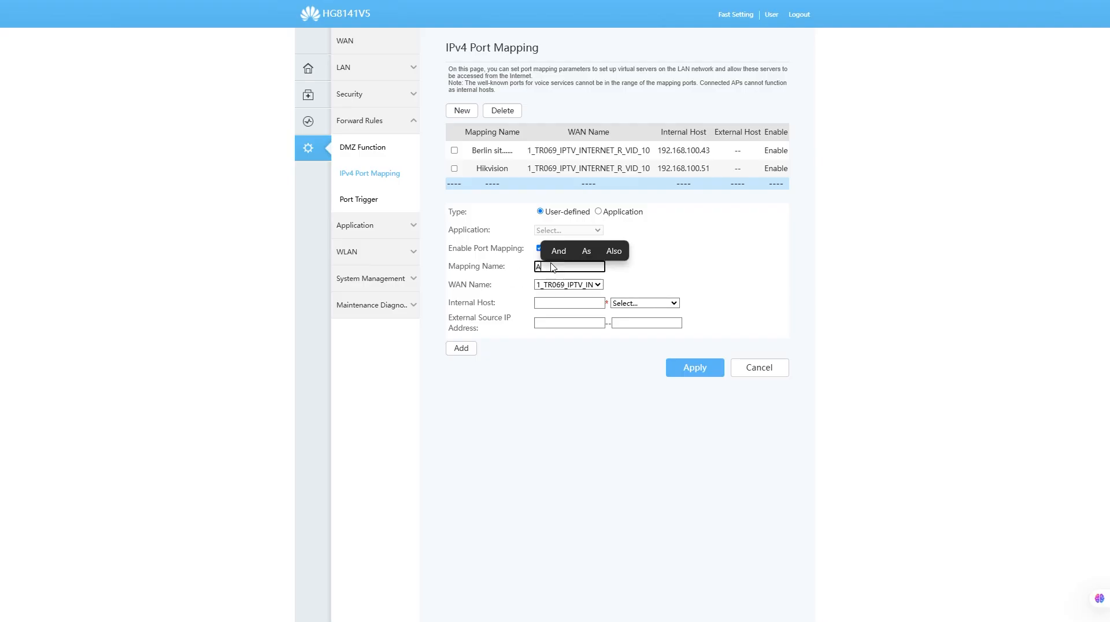
pyautogui.write('ttendance si')
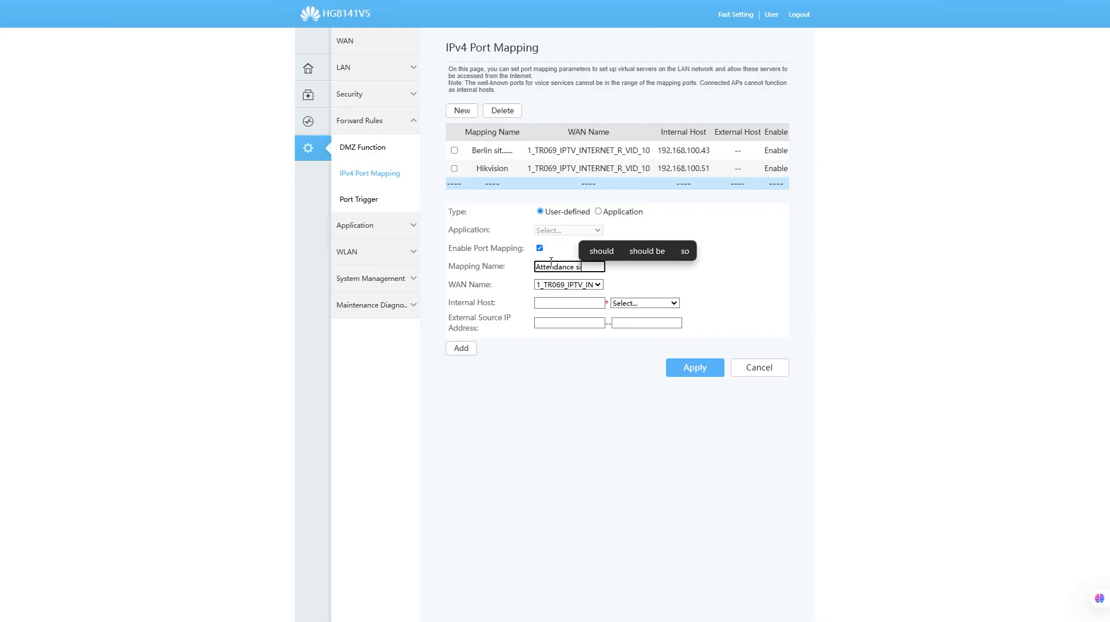
pyautogui.write('te 1')
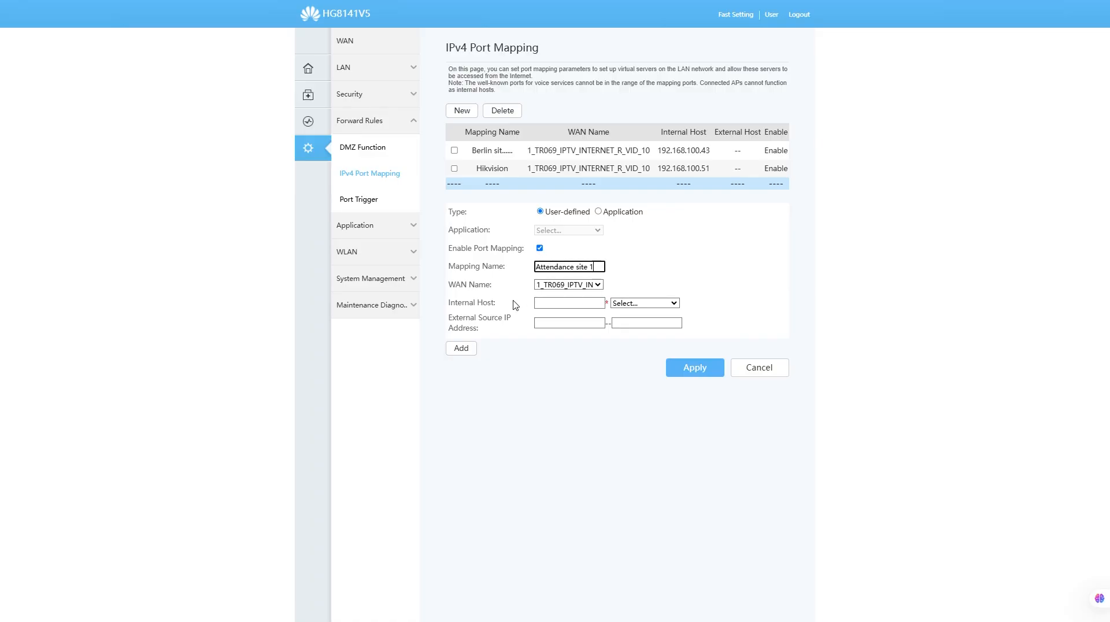
pyautogui.click(546, 305)
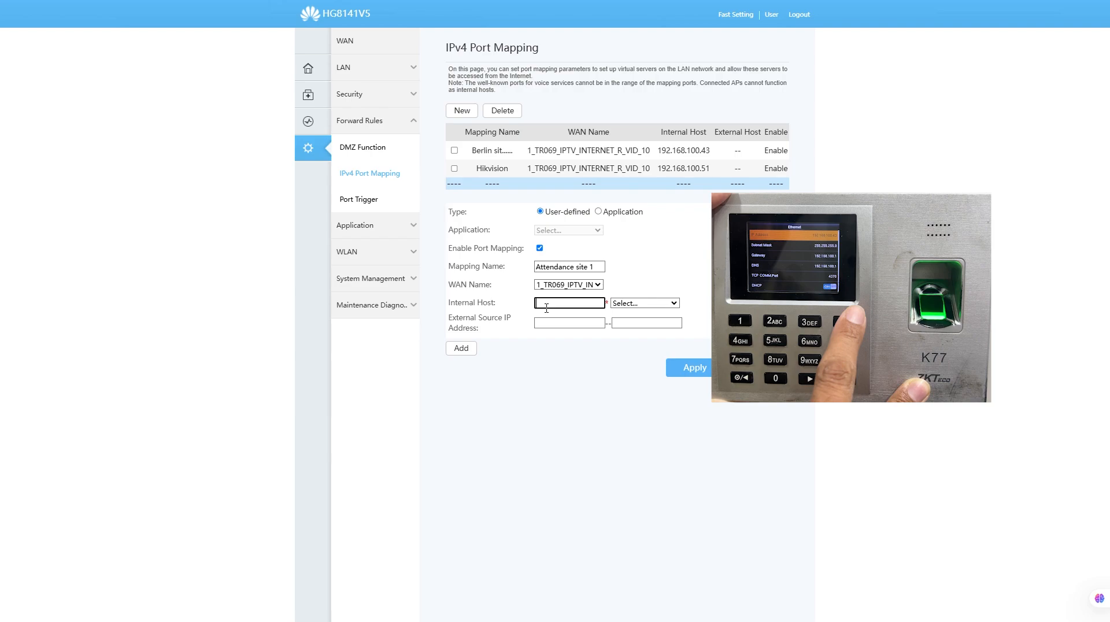
pyautogui.write('192.1')
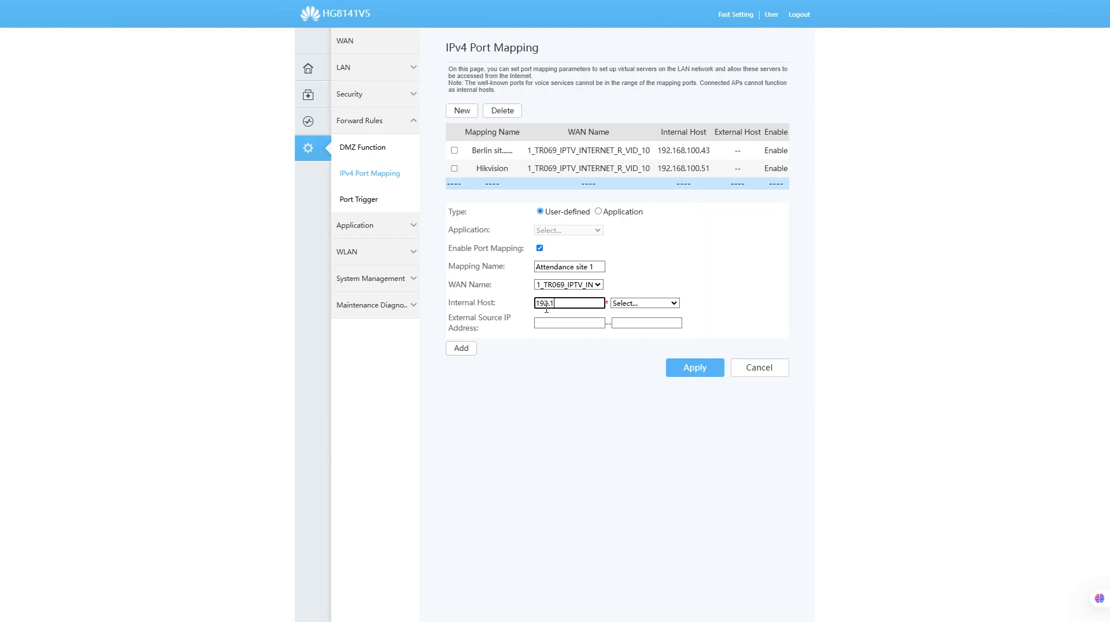
pyautogui.write('68.100.43')
pyautogui.click(614, 303)
pyautogui.click(615, 305)
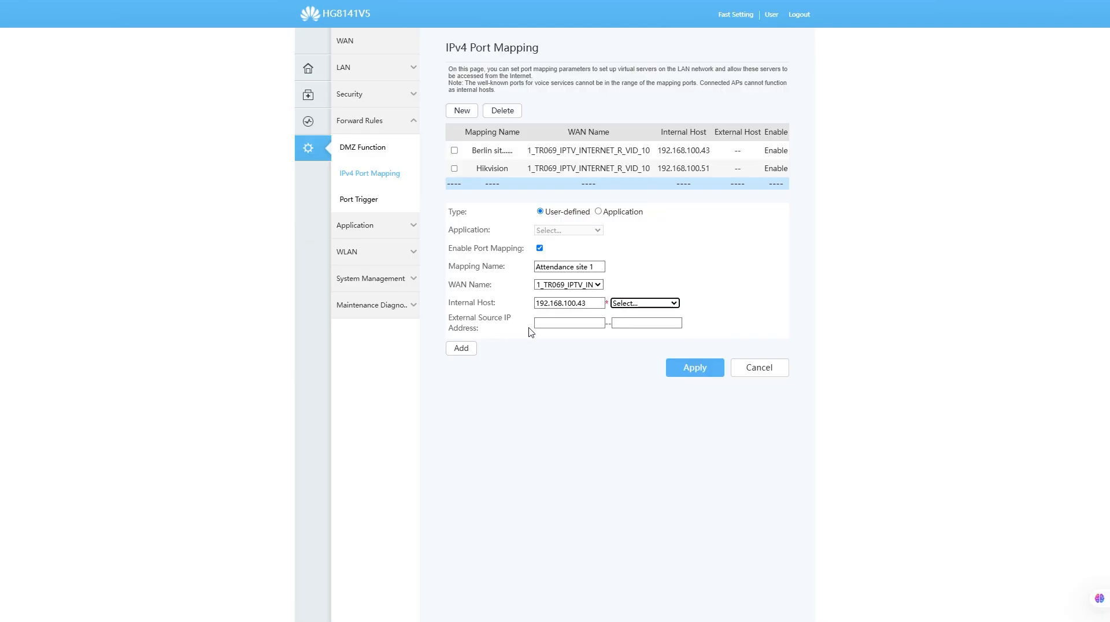
# Step: Add a port entry to the mapping and set its protocol to TCP/UDP
pyautogui.click(462, 348)
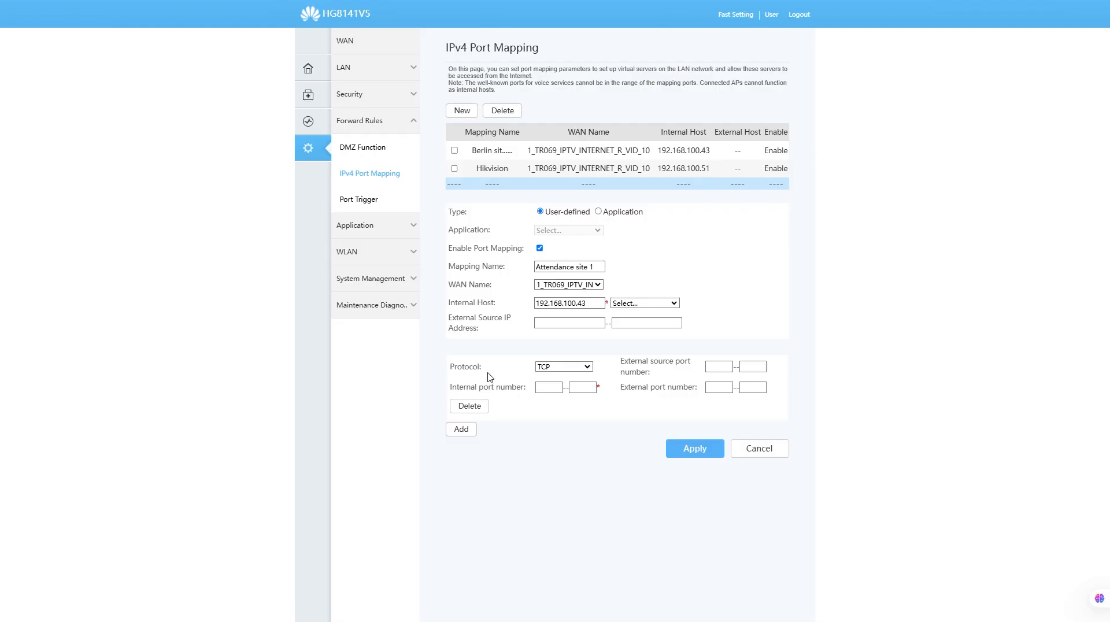
pyautogui.click(579, 368)
pyautogui.click(575, 408)
# Step: Set both ends of the internal and external port number ranges to 4370 and apply the mapping
pyautogui.click(543, 389)
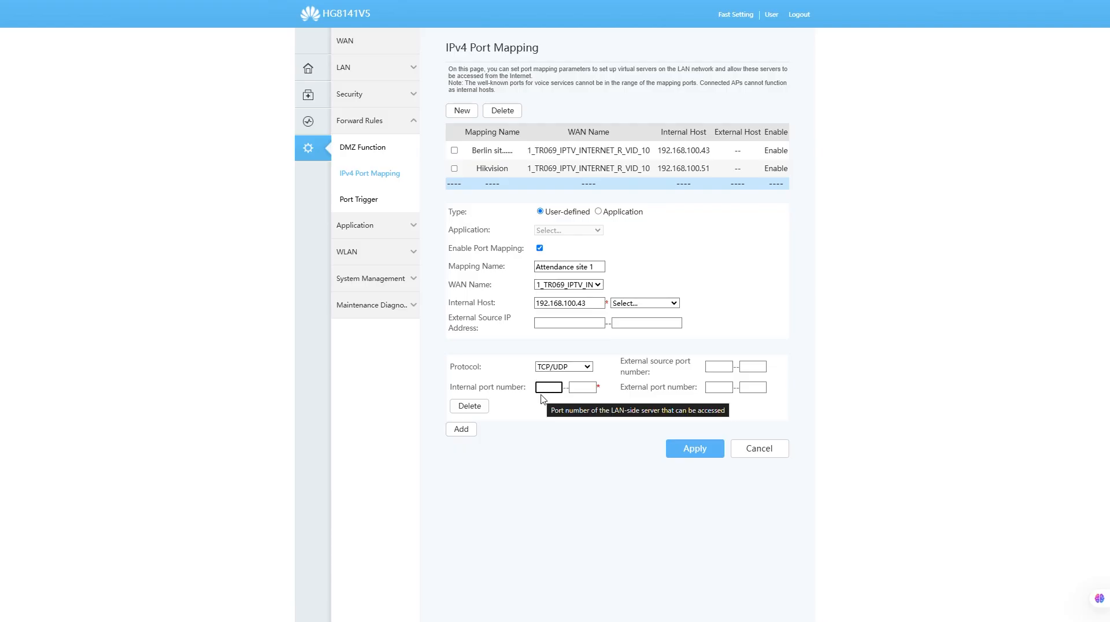
pyautogui.write('4370')
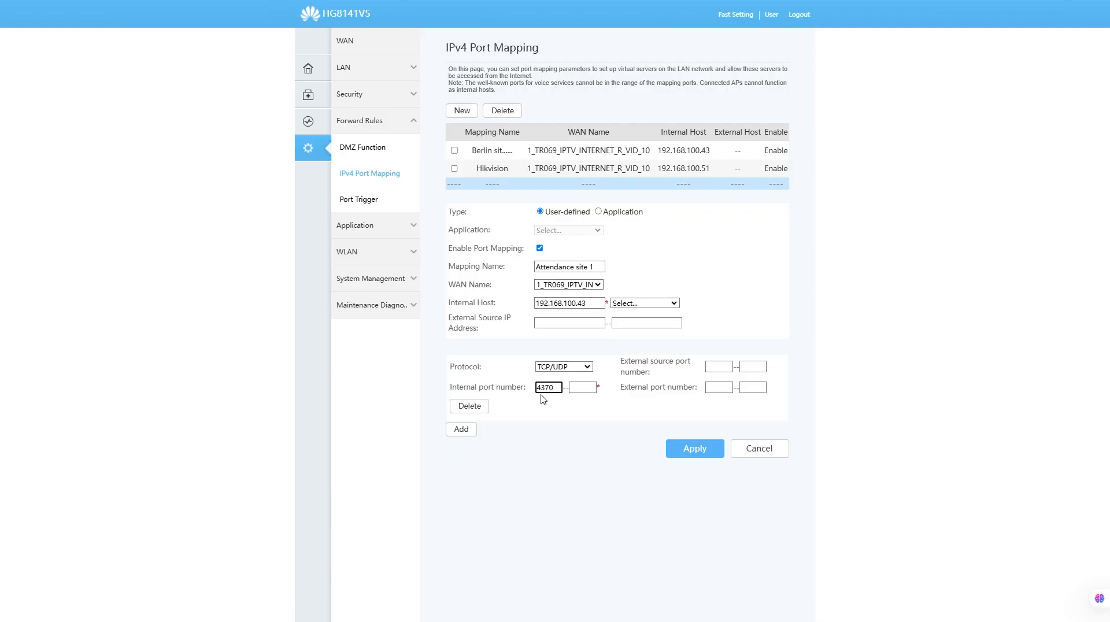
pyautogui.press('Tab')
pyautogui.write('4370')
pyautogui.press('Tab')
pyautogui.write('4370')
pyautogui.press('Tab')
pyautogui.write('4370')
pyautogui.click(562, 461)
pyautogui.click(681, 456)
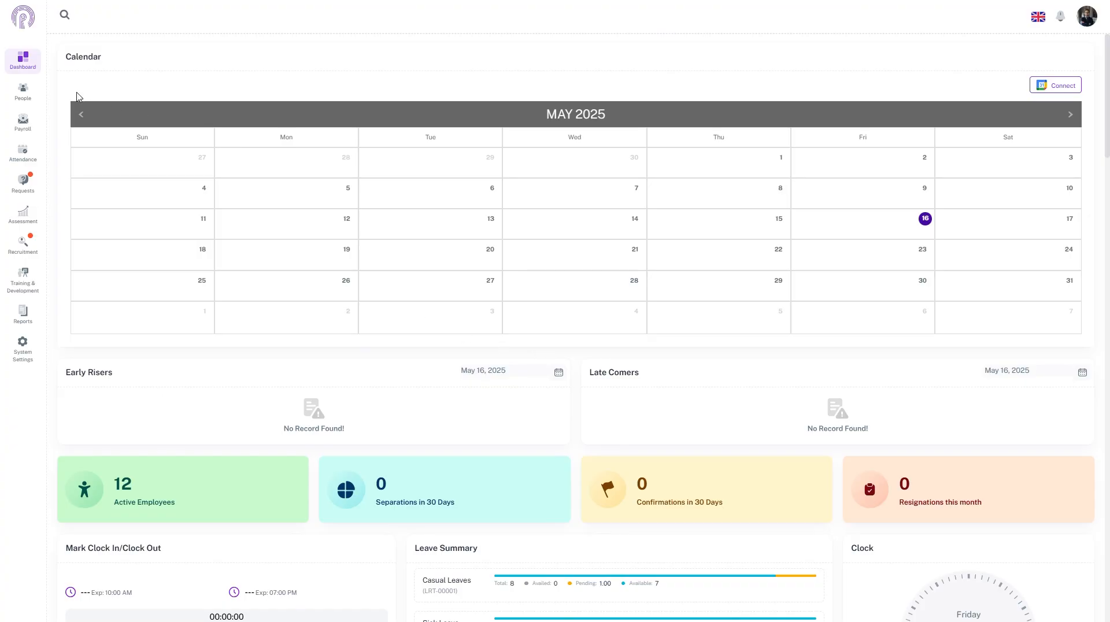
# Step: Switch to Resourceinn, go to the machine list in the system settings and start creating a machine
pyautogui.click(23, 347)
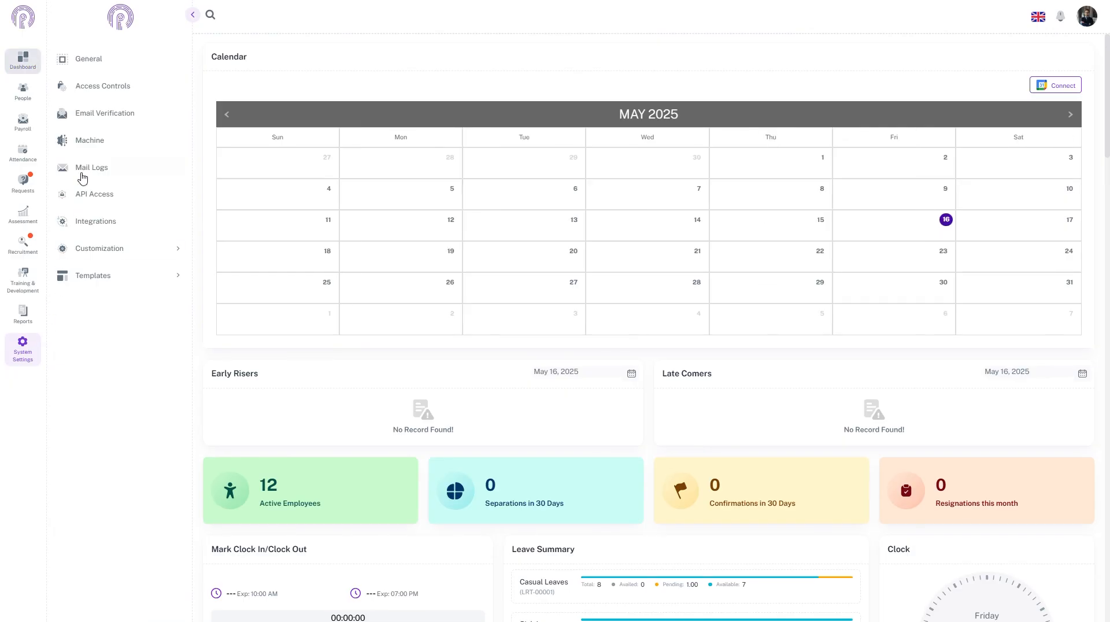
pyautogui.click(88, 141)
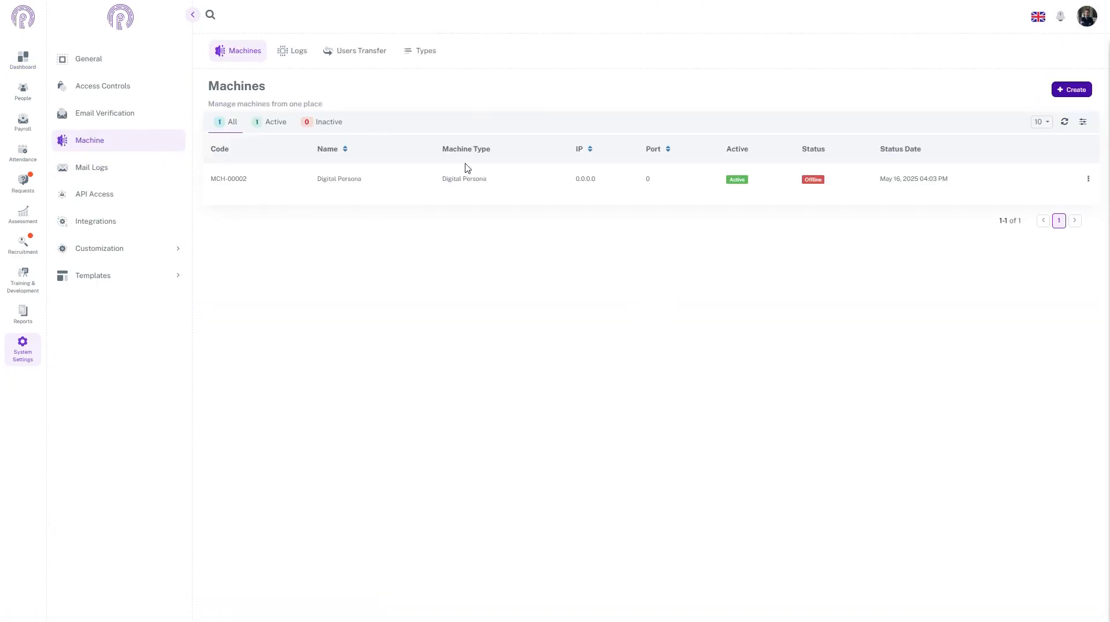
pyautogui.click(1059, 89)
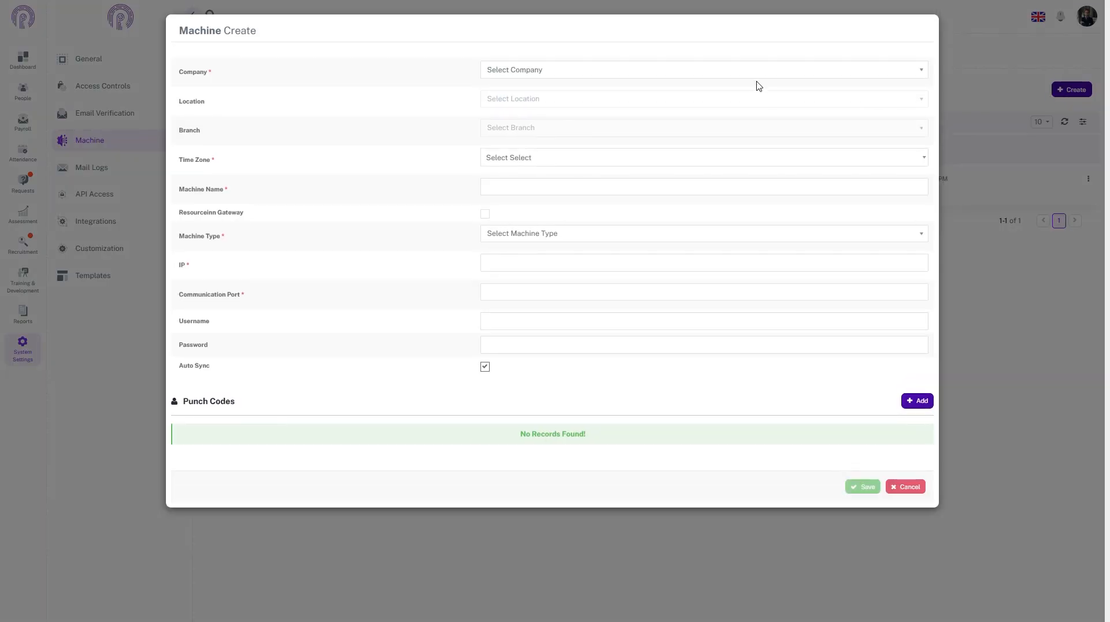
# Step: Assign the new machine to company Geekinn (Pvt) Ltd., location Lahore and branch Headquater
pyautogui.click(754, 73)
pyautogui.click(684, 115)
pyautogui.click(567, 105)
pyautogui.click(556, 143)
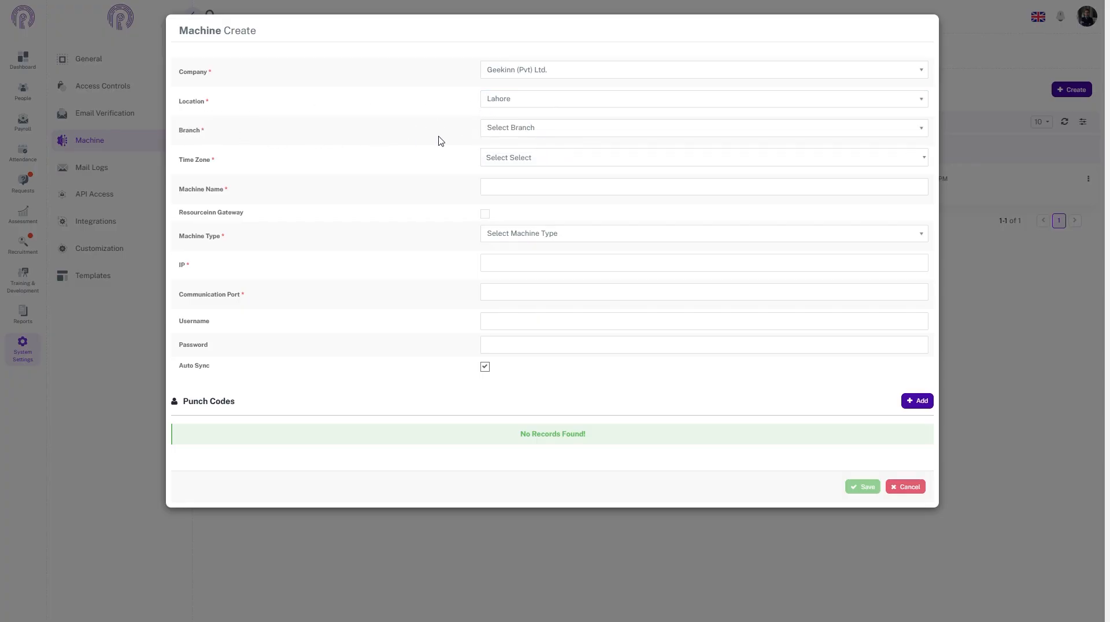
pyautogui.click(522, 133)
pyautogui.click(505, 176)
# Step: Set the machine's time zone to Asia/Karachi and its name to "Attendance Site 1"
pyautogui.click(531, 162)
pyautogui.write('kara')
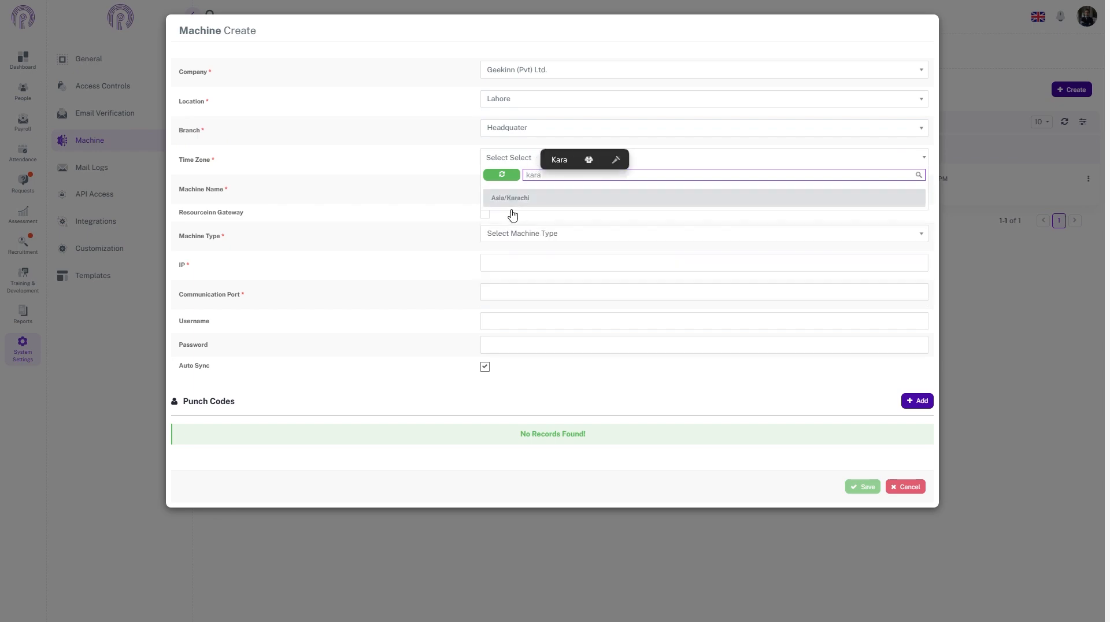
pyautogui.click(512, 200)
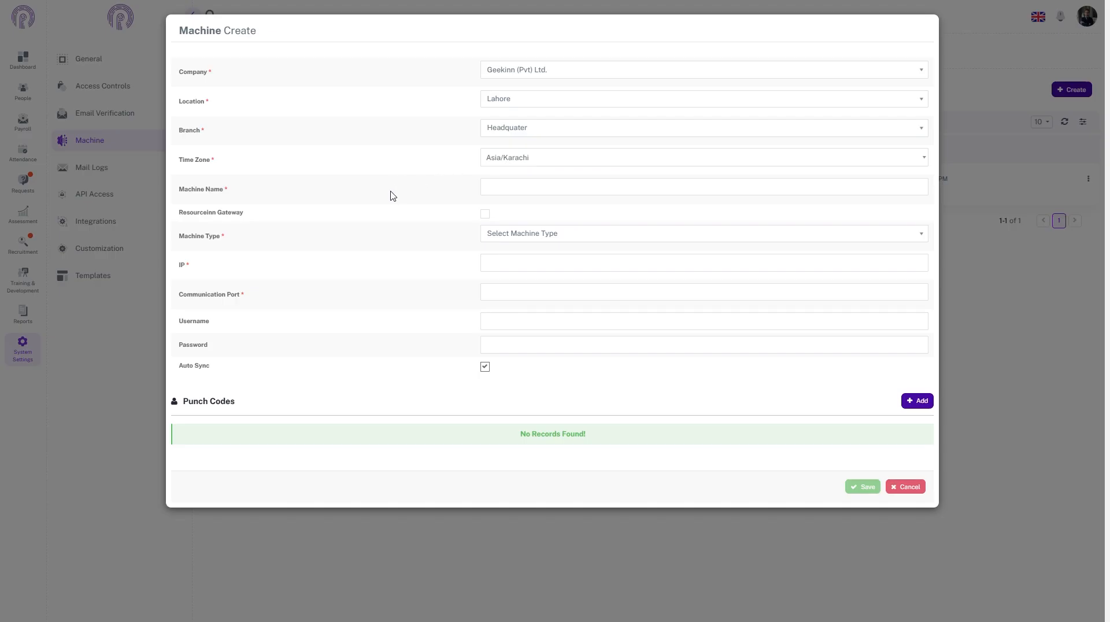
pyautogui.click(580, 188)
pyautogui.write('Attendance Site 1')
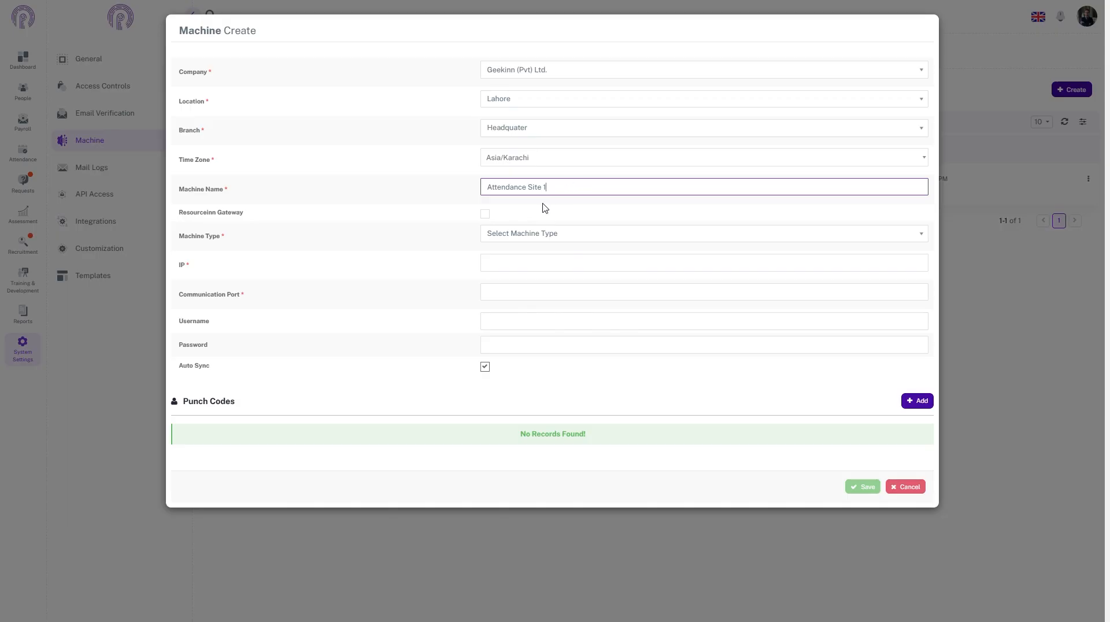
# Step: Check the extra fields offered by the Resourceinn Gateway option and the available machine types
pyautogui.click(485, 214)
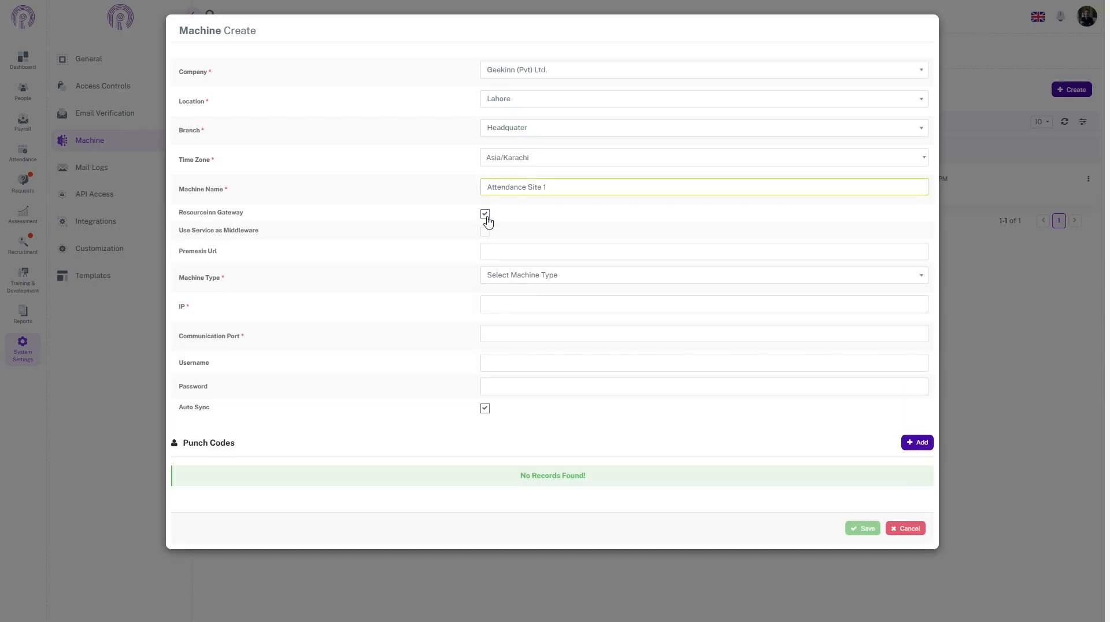
pyautogui.click(485, 215)
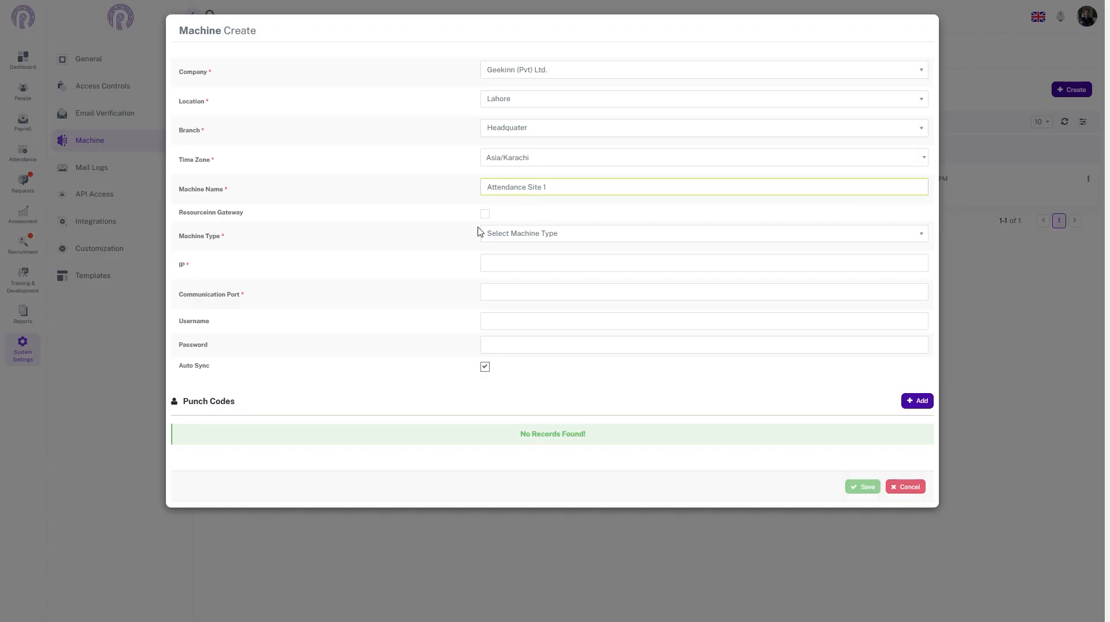
pyautogui.click(544, 237)
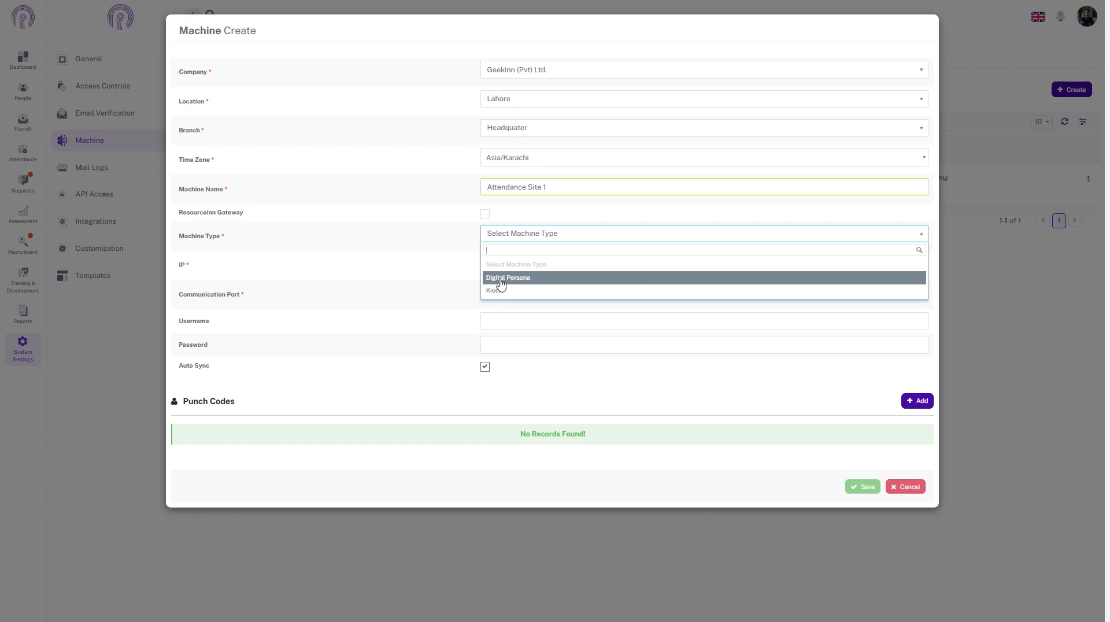
pyautogui.click(455, 223)
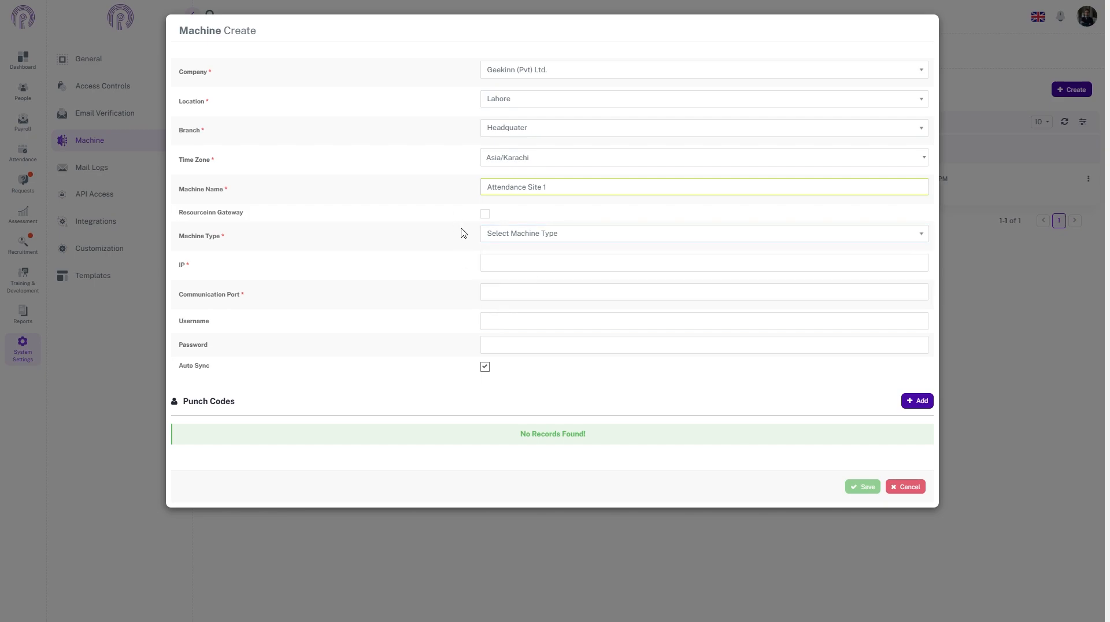
# Step: Enable the Resourceinn Gateway option for the machine and set its machine type to ZKTeco
pyautogui.click(483, 214)
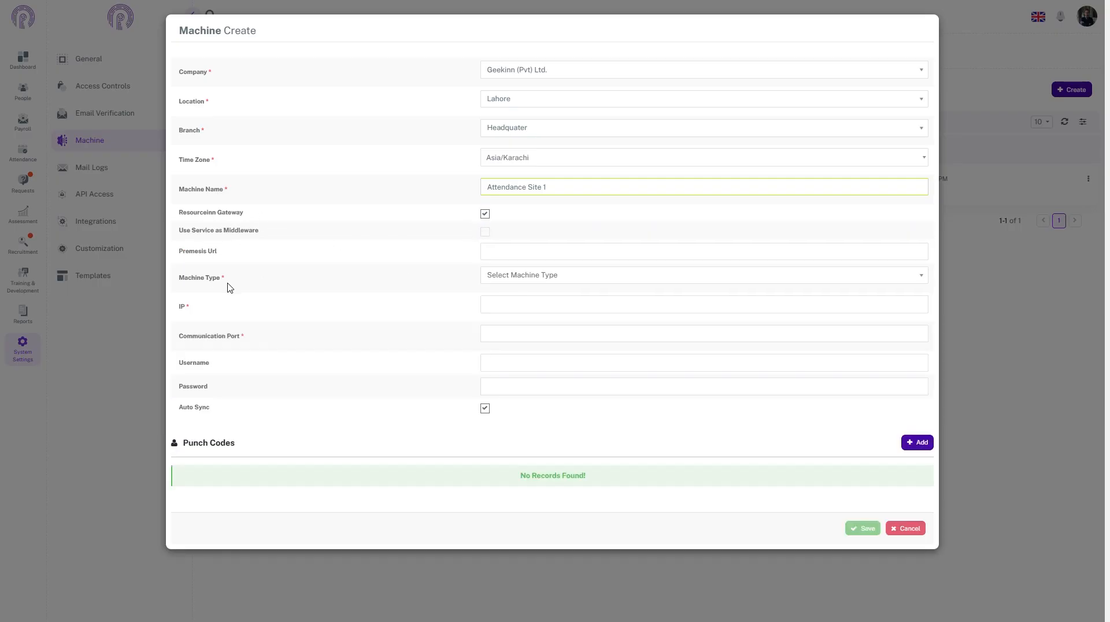
pyautogui.click(507, 283)
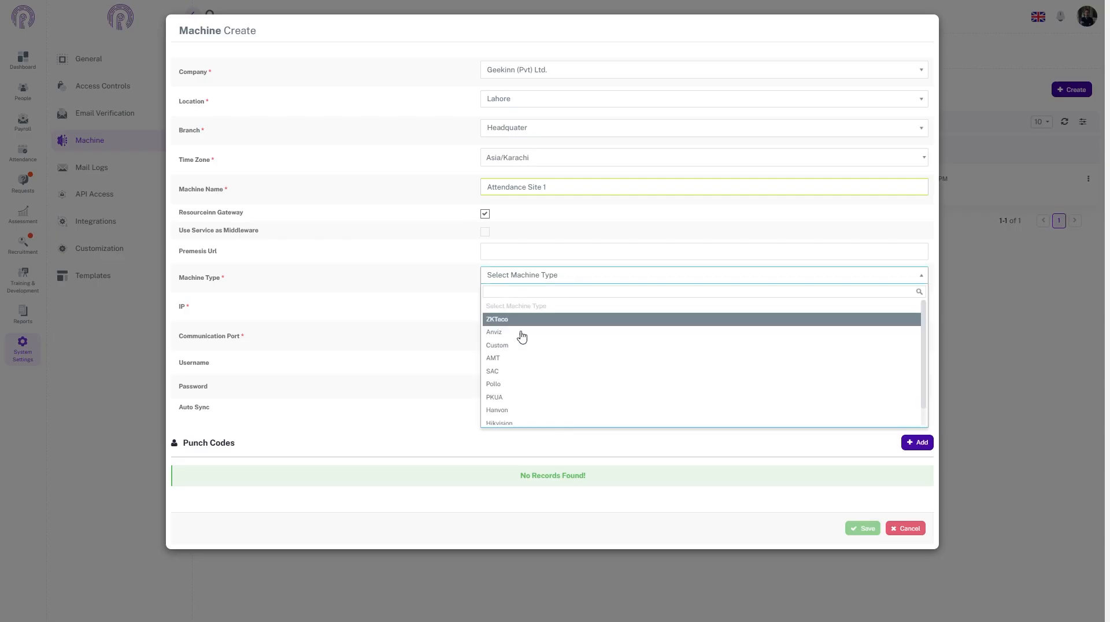
pyautogui.scroll(-1, 537, 413)
pyautogui.scroll(1, 536, 414)
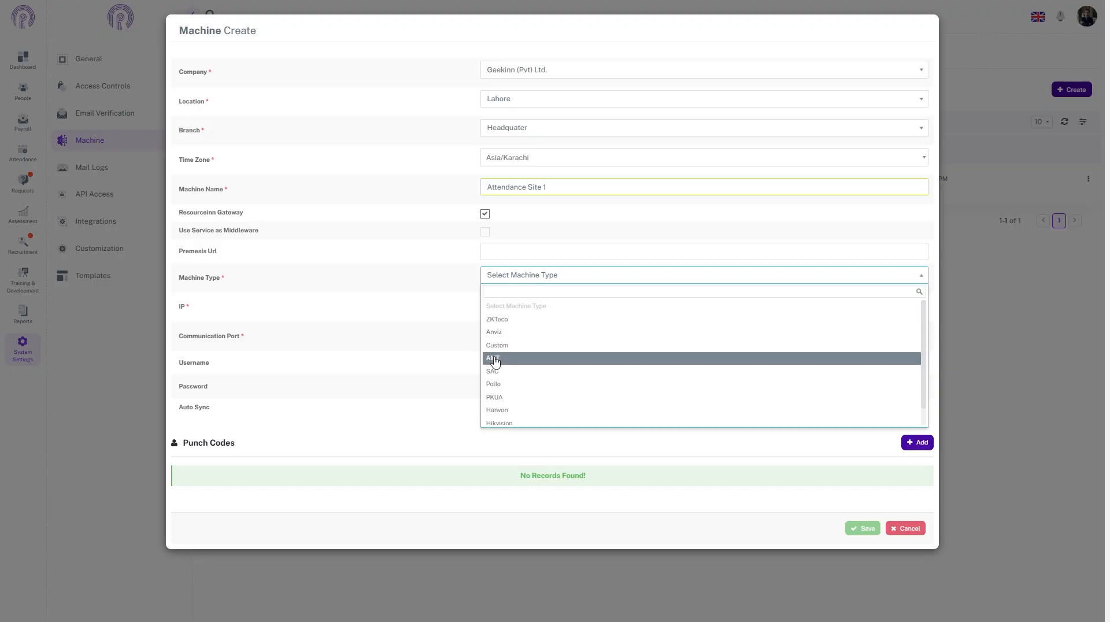
pyautogui.click(537, 325)
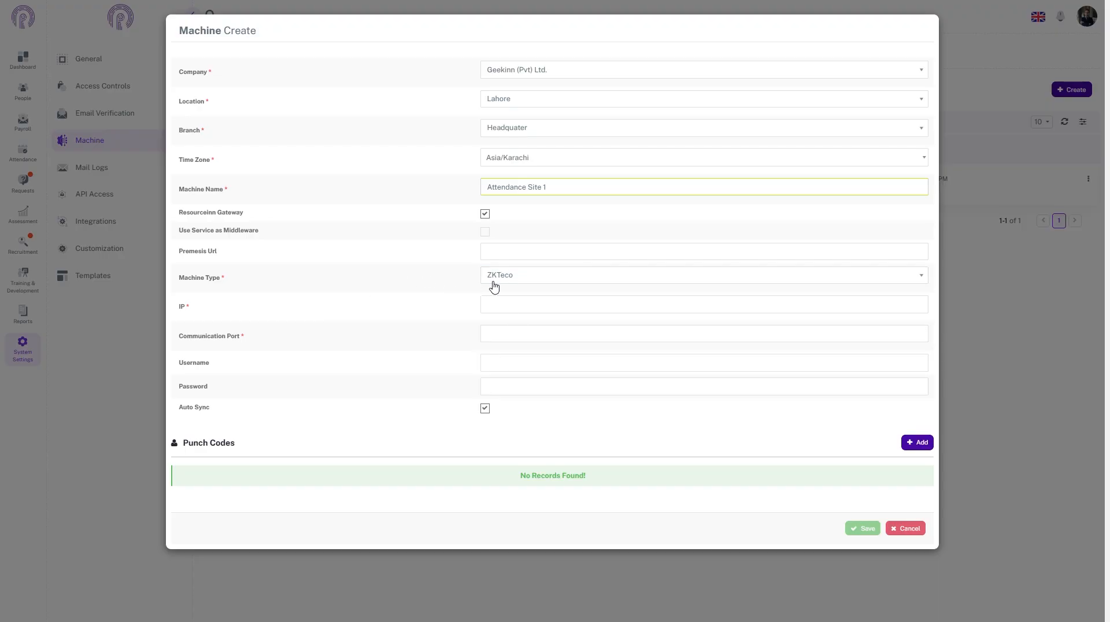
# Step: Enter the static IP address provided by the ISP and set the communication port to 4370
pyautogui.click(491, 307)
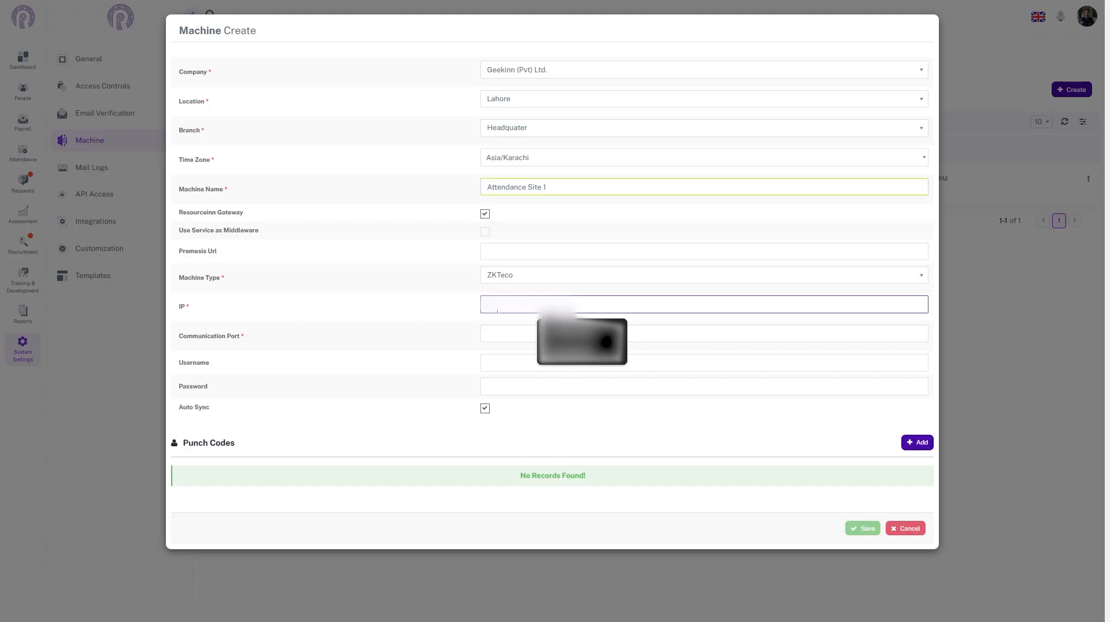
pyautogui.click(522, 317)
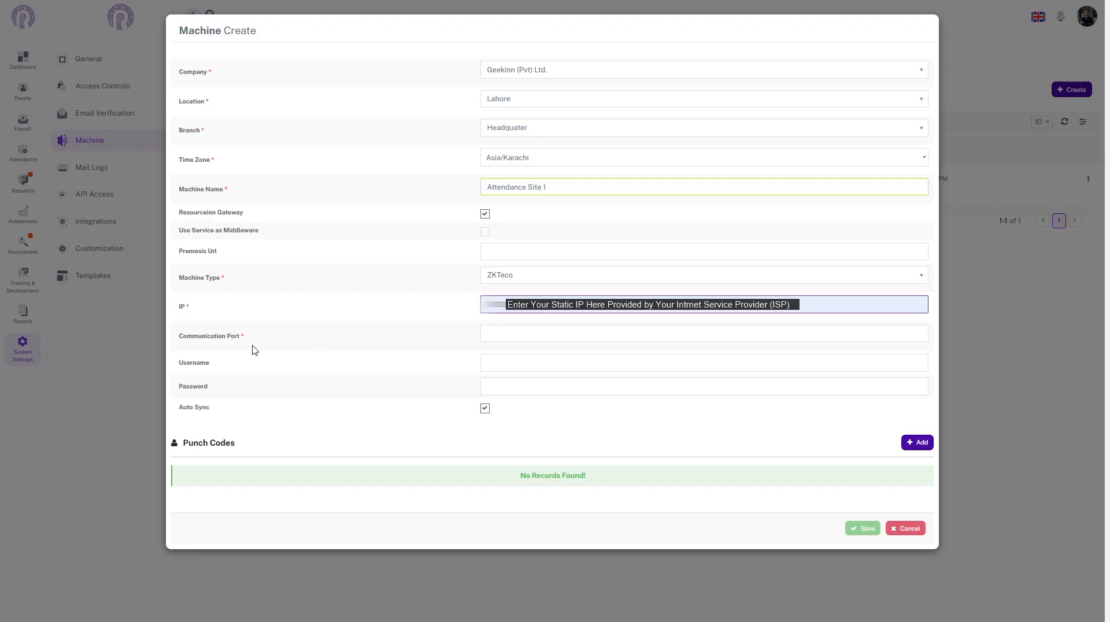
pyautogui.click(527, 334)
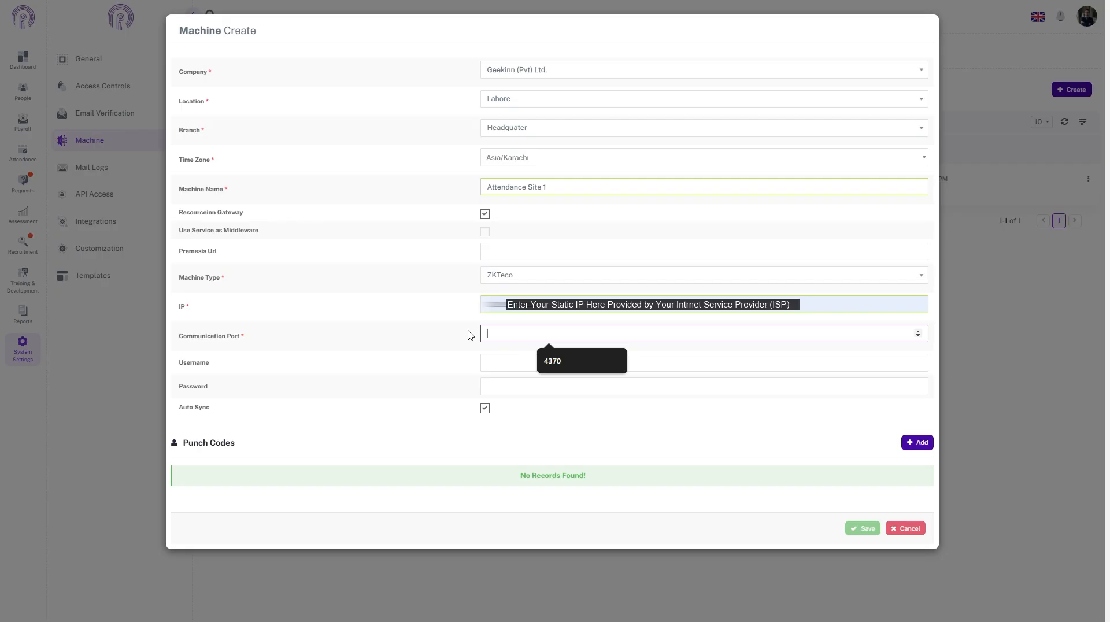
pyautogui.write('370')
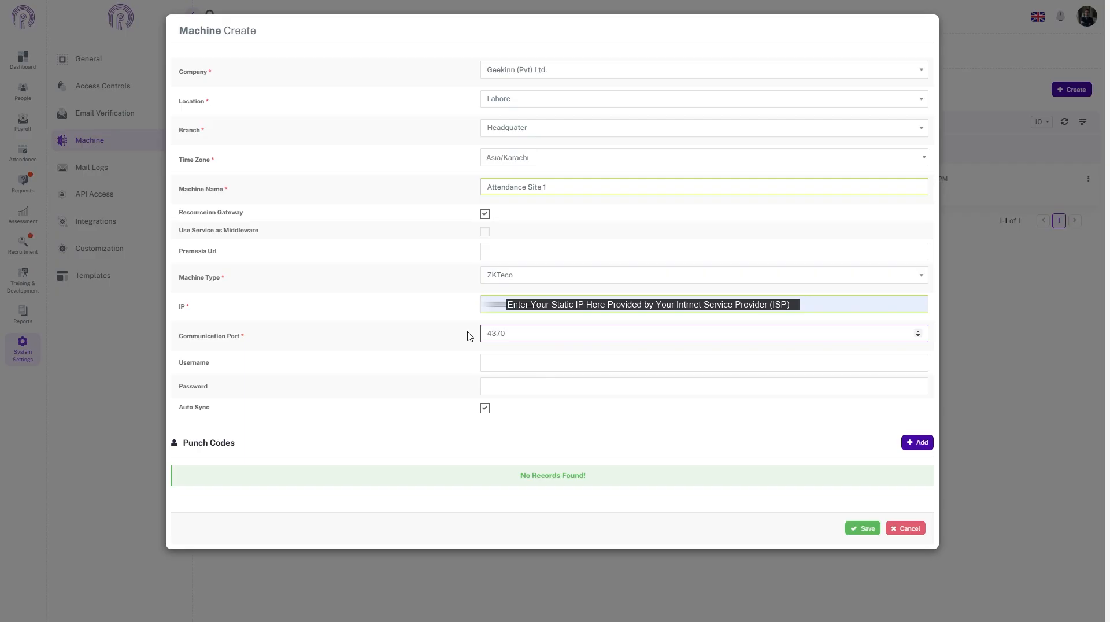
pyautogui.click(232, 371)
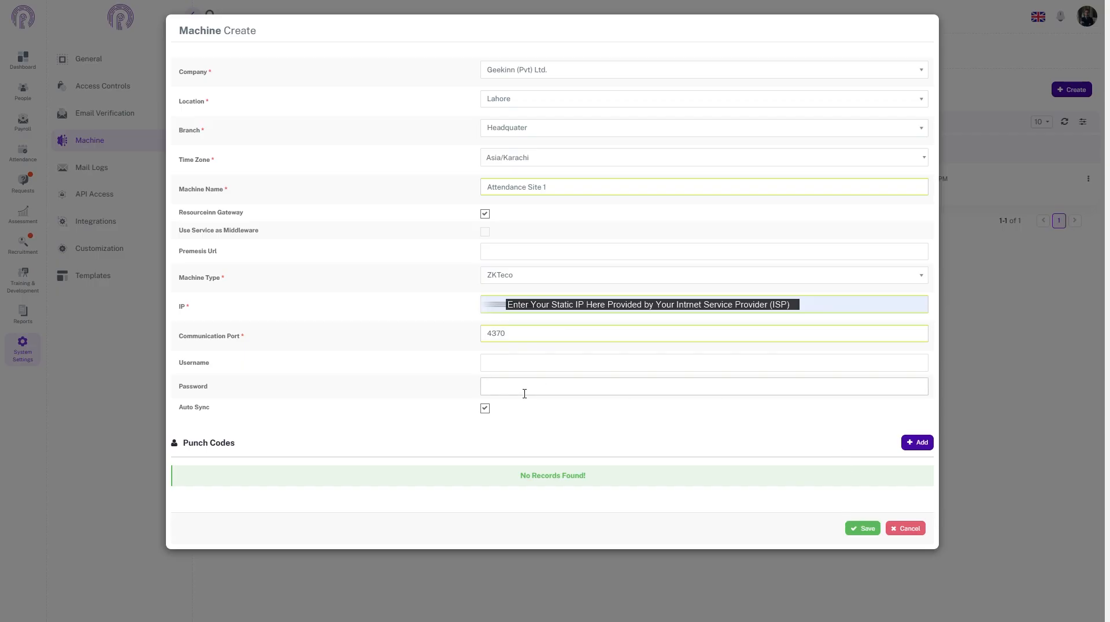
# Step: Keep Auto Sync enabled for the machine and save the new machine record
pyautogui.click(486, 410)
pyautogui.click(486, 412)
pyautogui.click(858, 529)
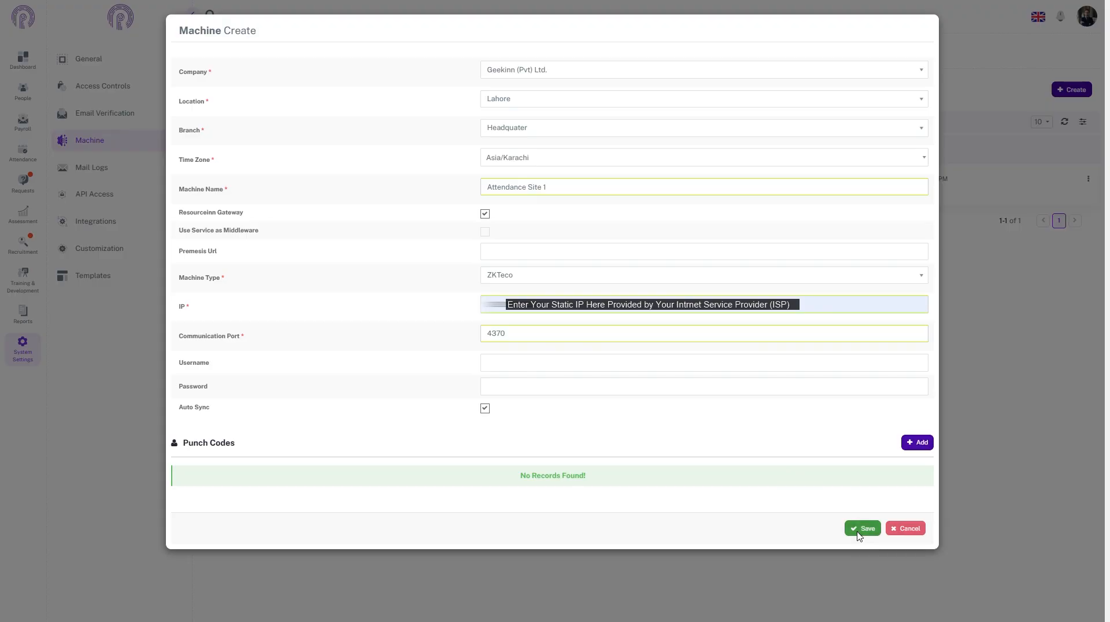